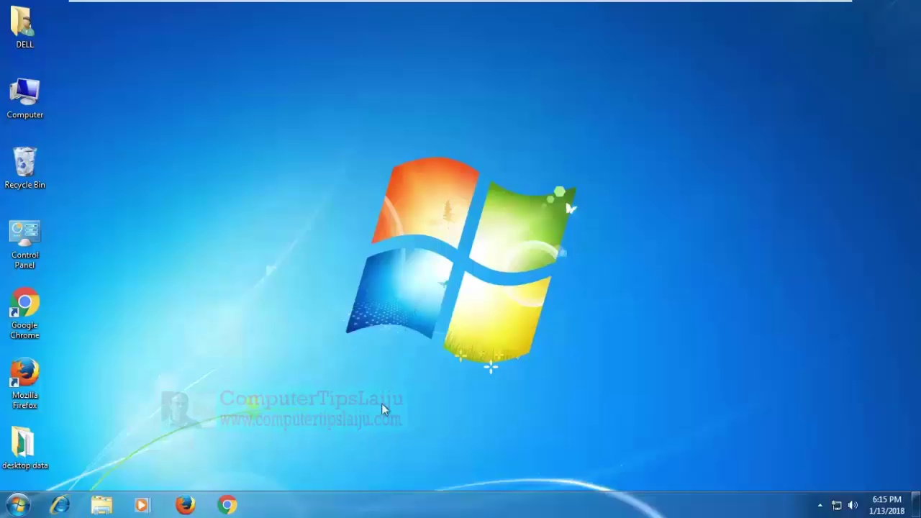
View the computer's System properties from the Computer icon, then close that window.
right_click(21, 105)
click(66, 230)
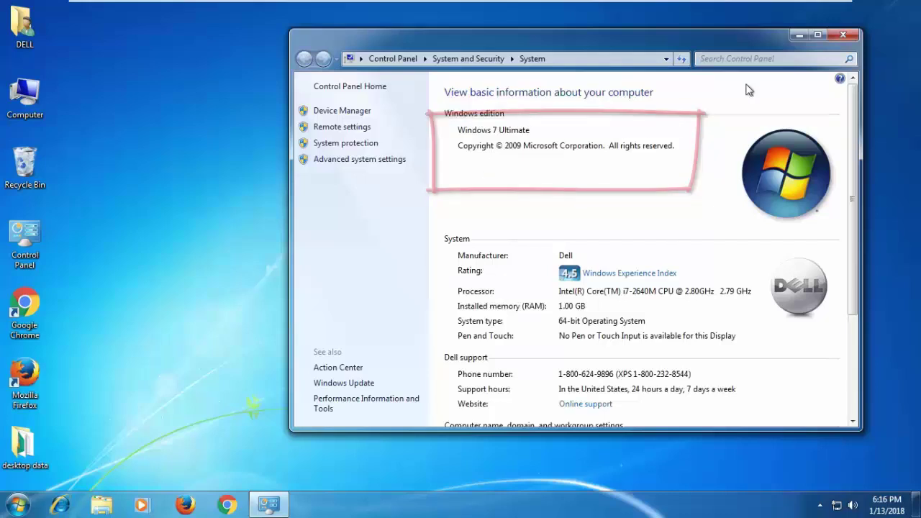
click(845, 36)
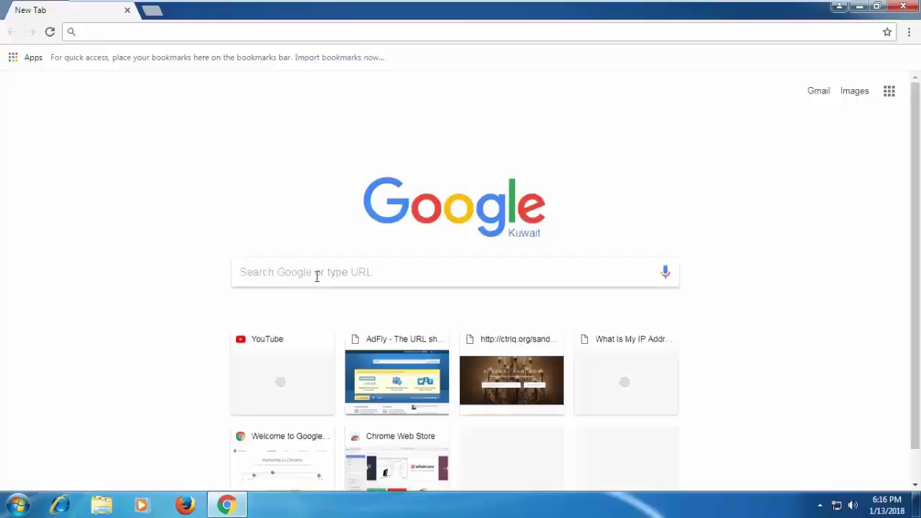
Search 'itunes download', start the iTunes 12.7.2 64-bit download from Apple, then close Chrome.
text(i)
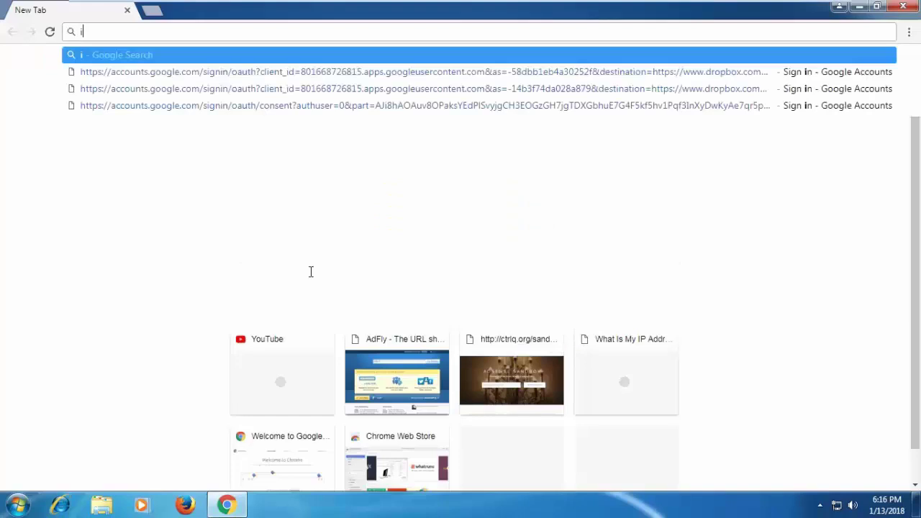
text(tunes d)
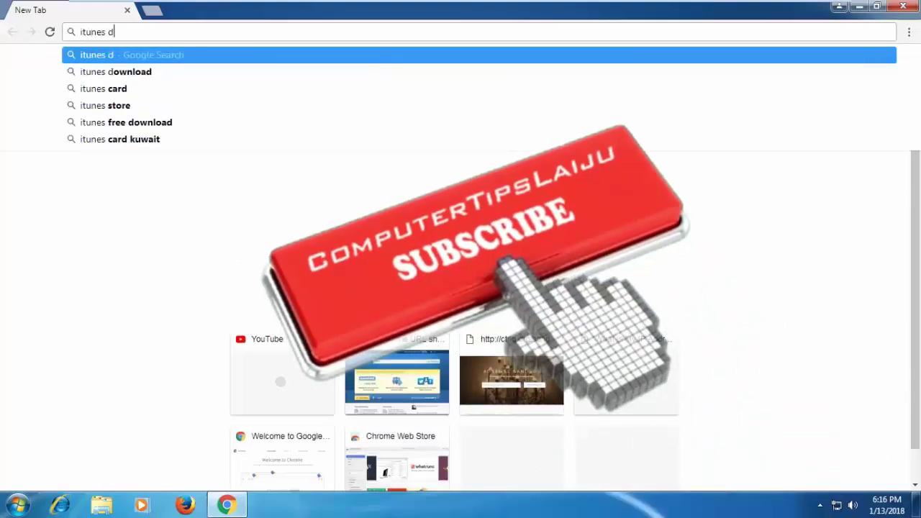
text(ownload)
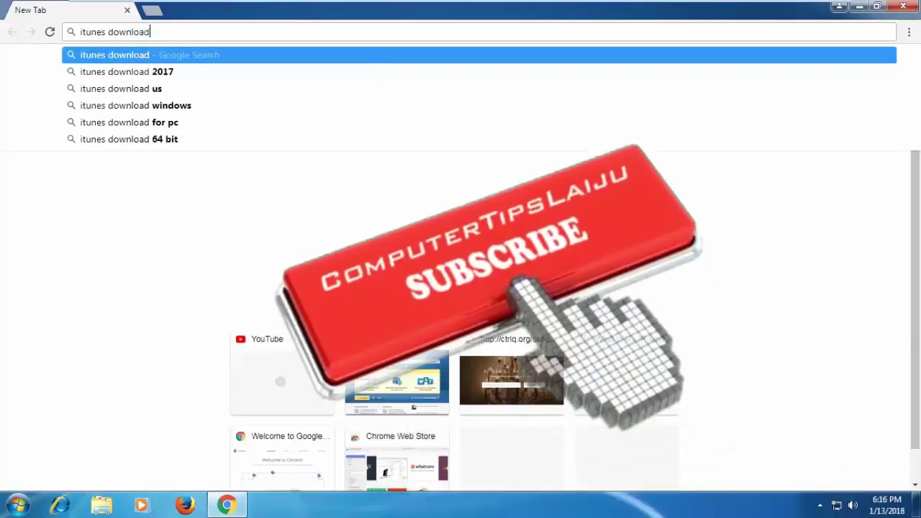
key(Return)
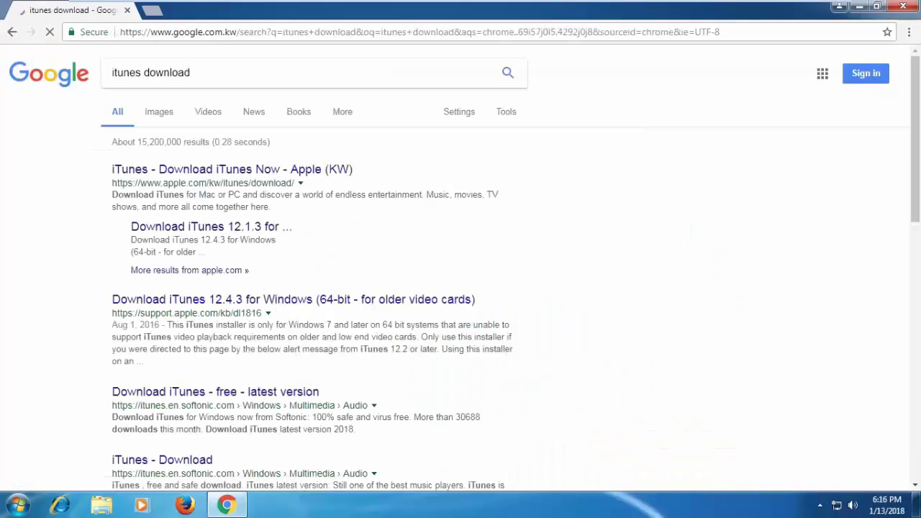
click(170, 169)
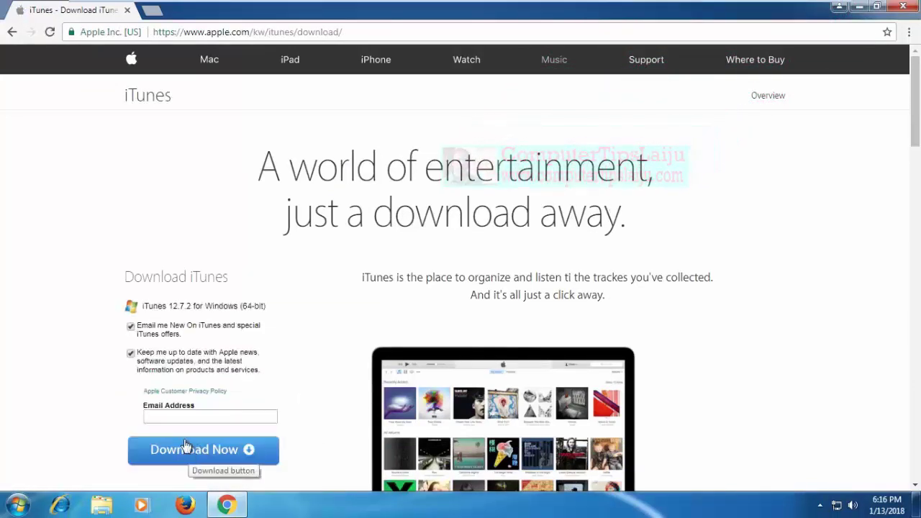
click(191, 452)
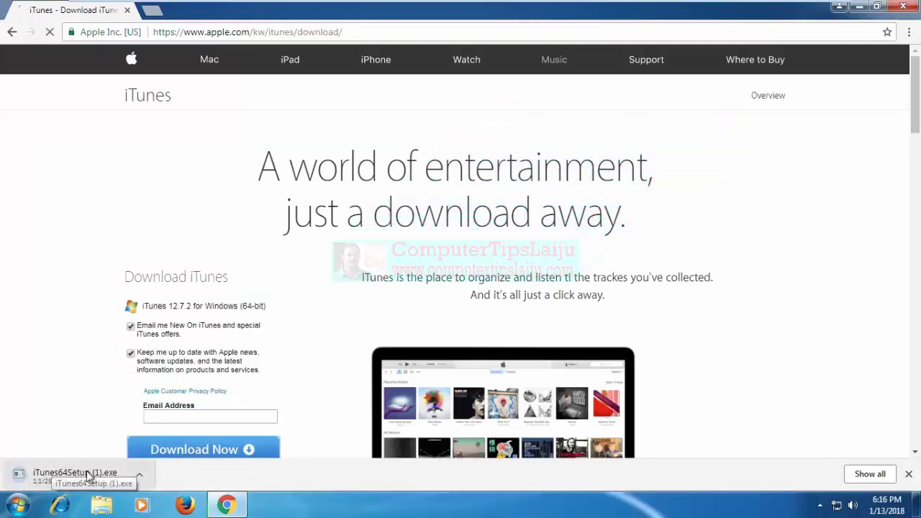
click(903, 9)
Run iTunes64Setup from DELL > Downloads and allow it past the Security Warning.
double_click(26, 29)
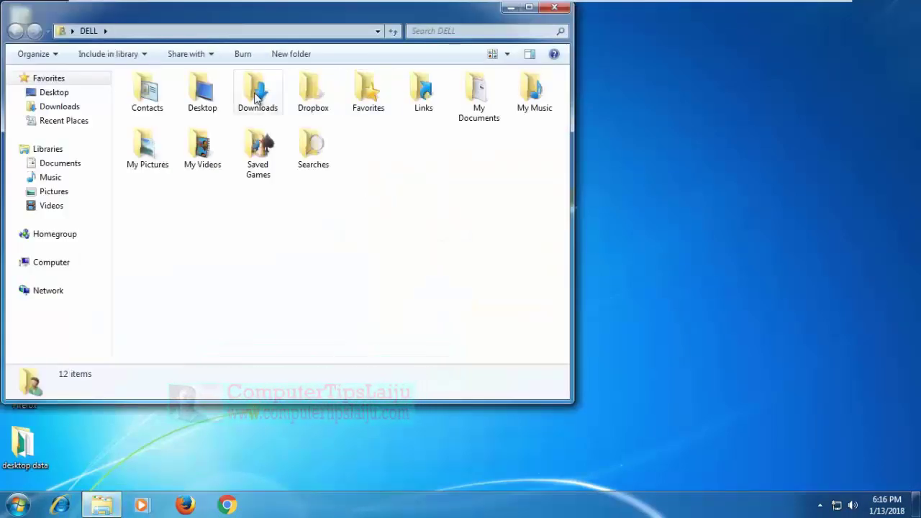
double_click(257, 99)
double_click(148, 99)
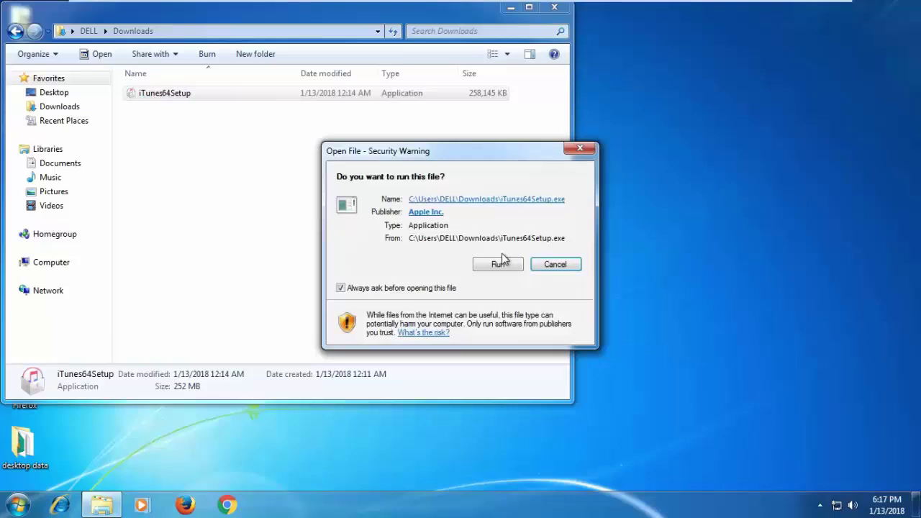
click(499, 265)
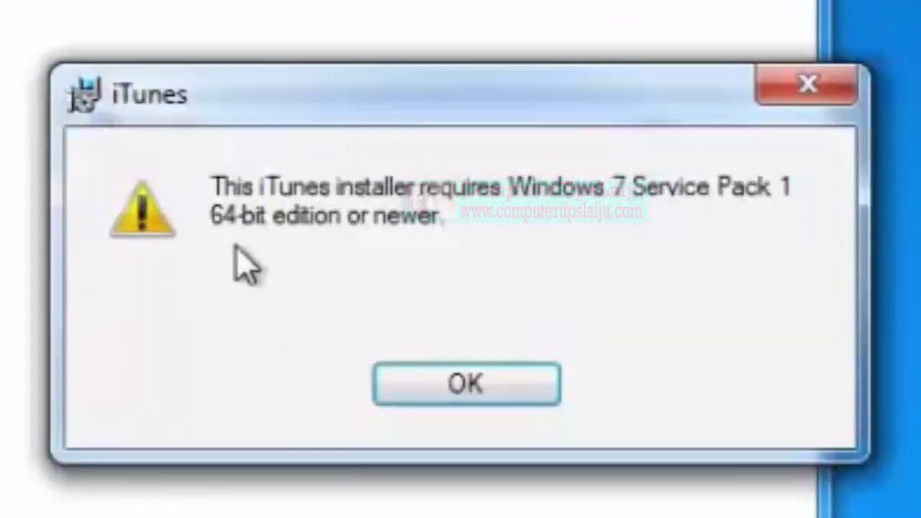
Dismiss the warning and open Computer Properties to check the Windows 7 edition.
click(477, 388)
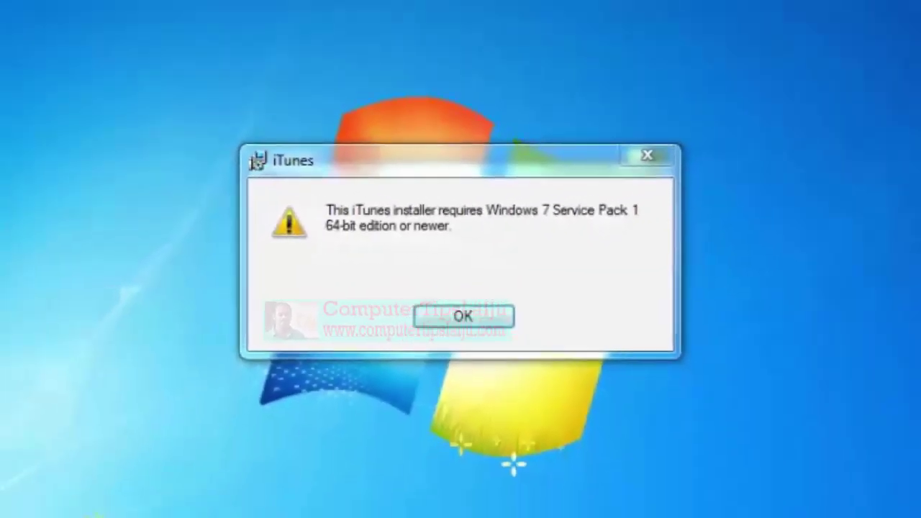
right_click(23, 87)
click(63, 215)
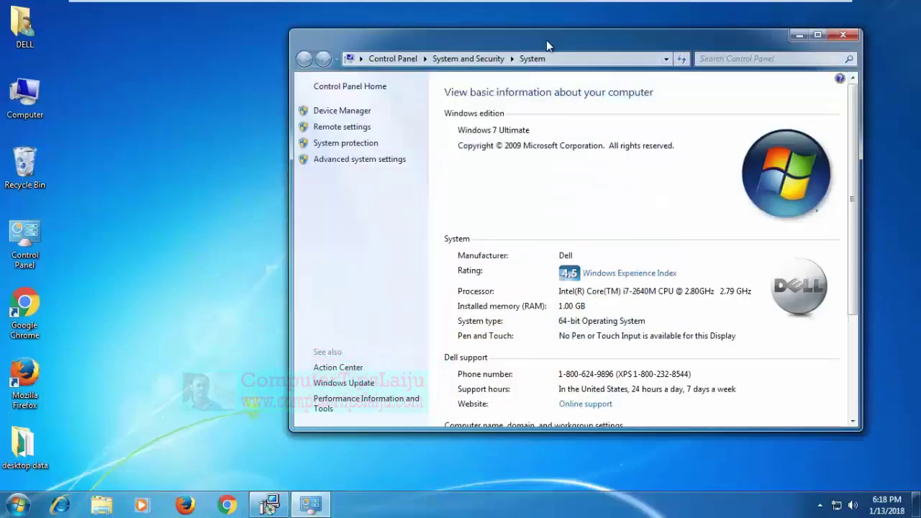
drag(549, 41, 320, 51)
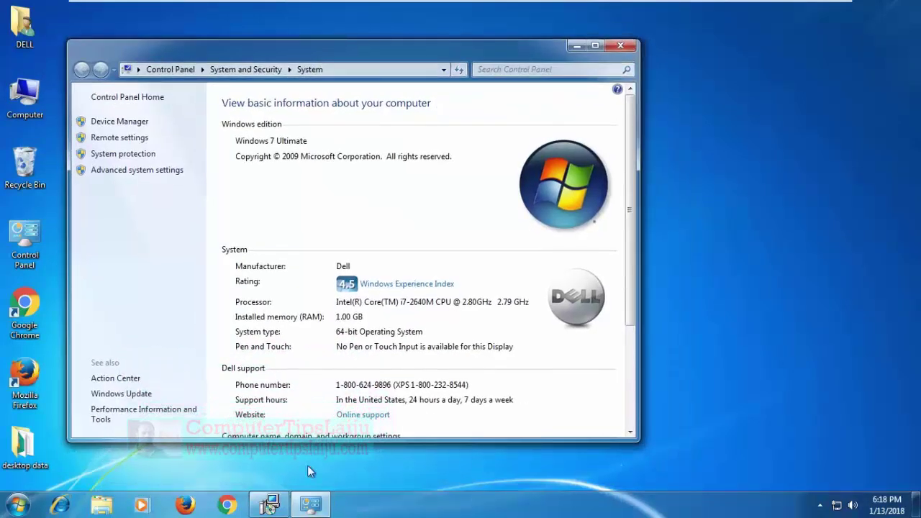
Acknowledge the Service Pack 1 warning, finish the iTunes installer, and close the System window.
click(269, 504)
drag(461, 200, 706, 172)
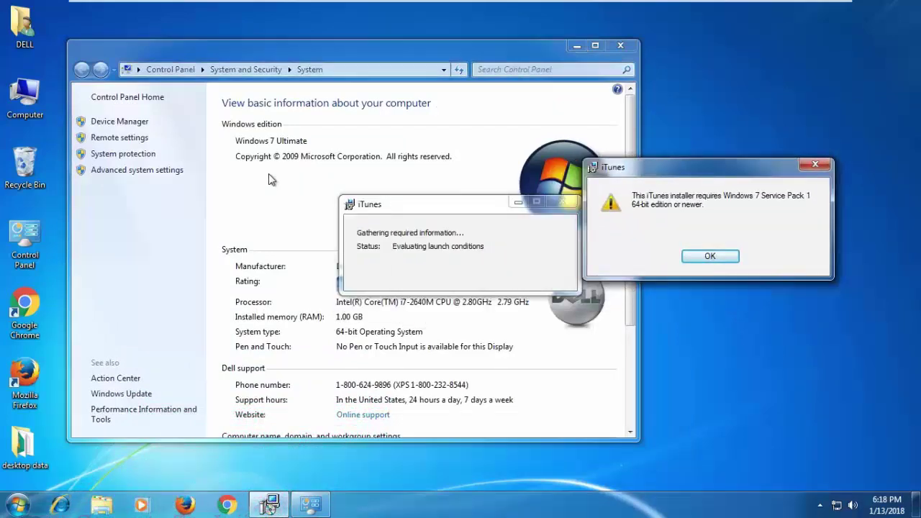
click(717, 258)
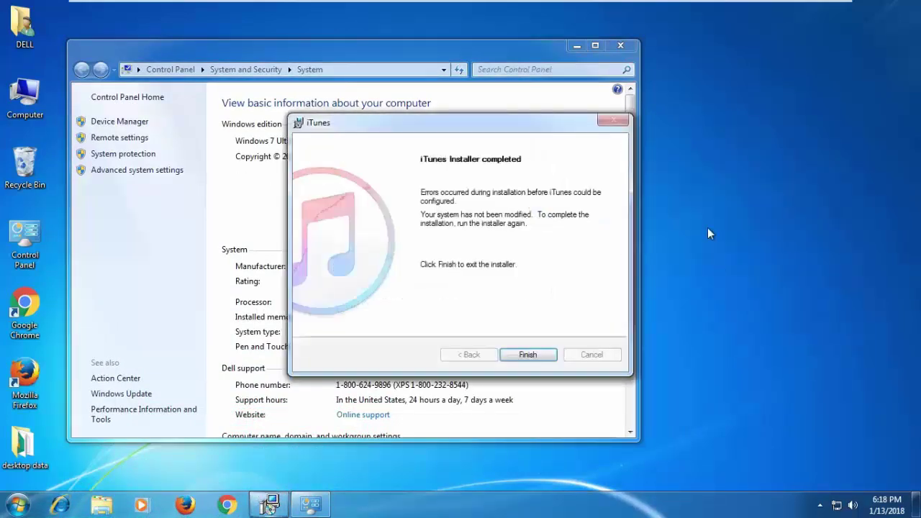
click(533, 357)
click(621, 45)
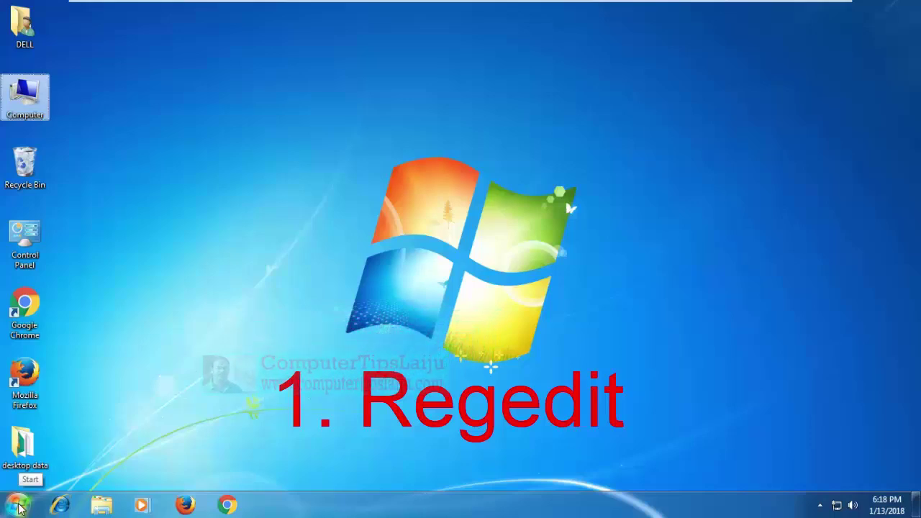
Launch regedit from the Run box and approve the permission prompt.
key(super+r)
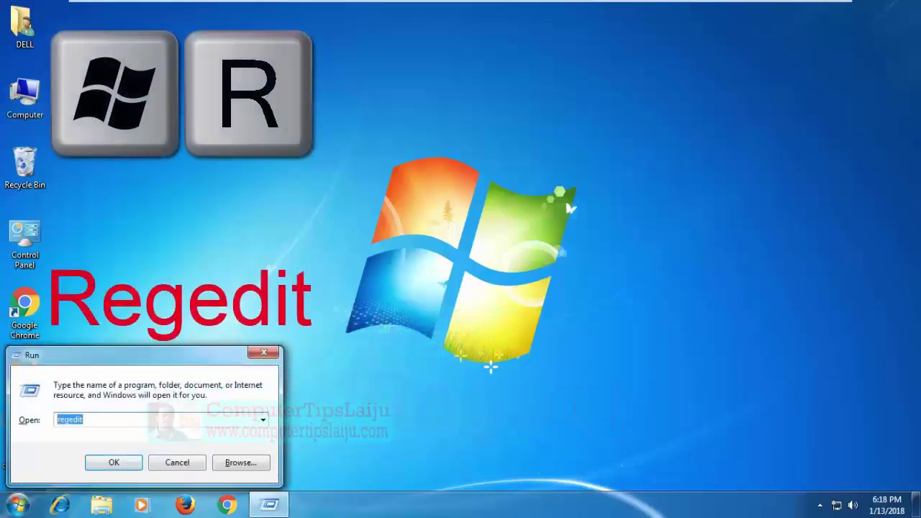
text(regedit)
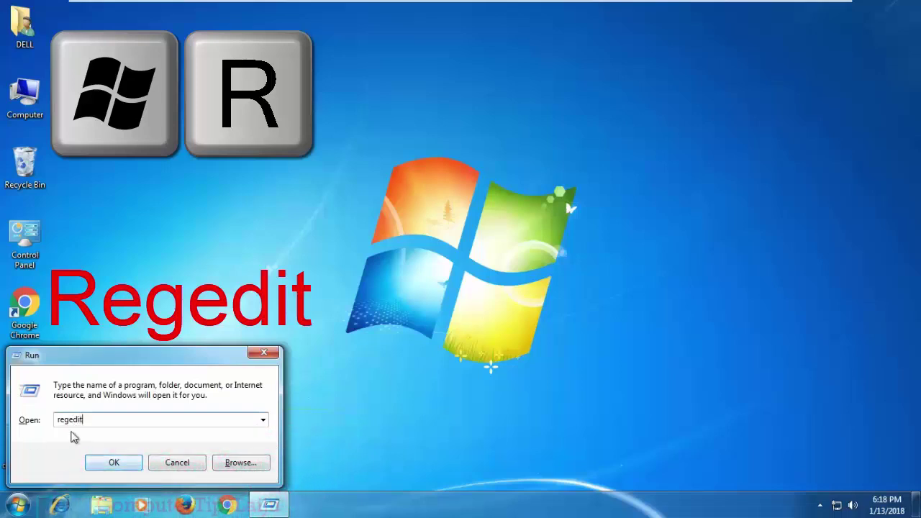
click(115, 463)
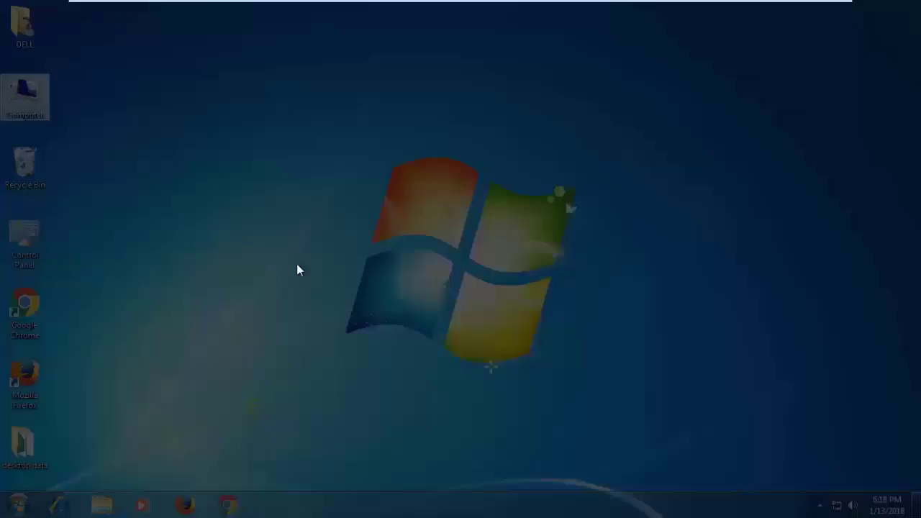
click(240, 459)
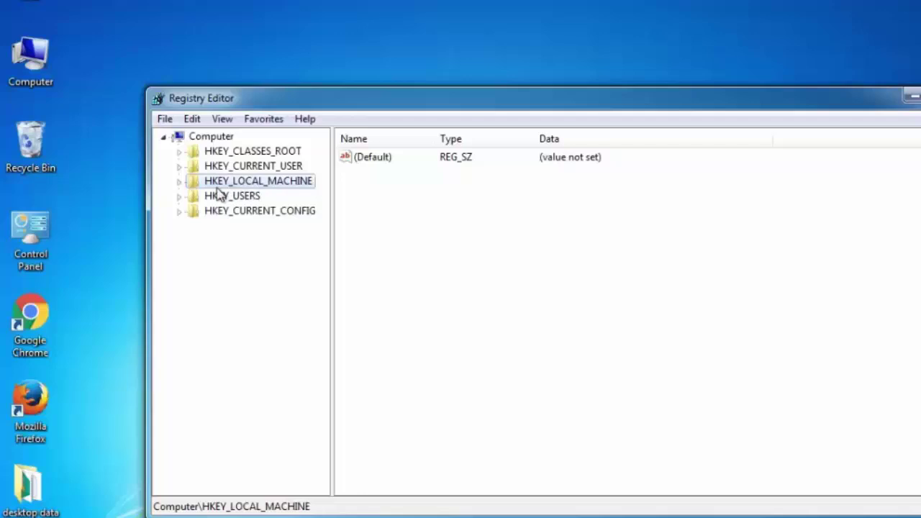
Expand HKEY_LOCAL_MACHINE\SYSTEM\ControlSet001\Control and widen the key tree pane.
click(180, 182)
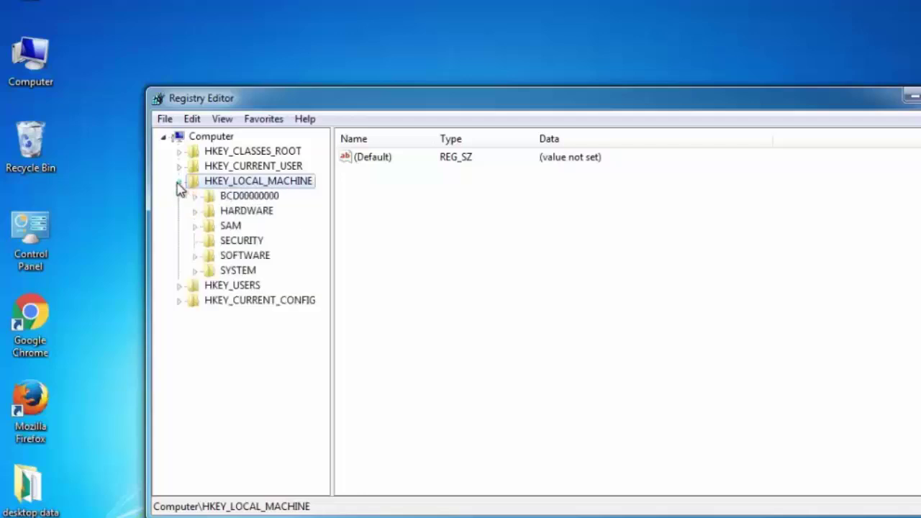
click(195, 272)
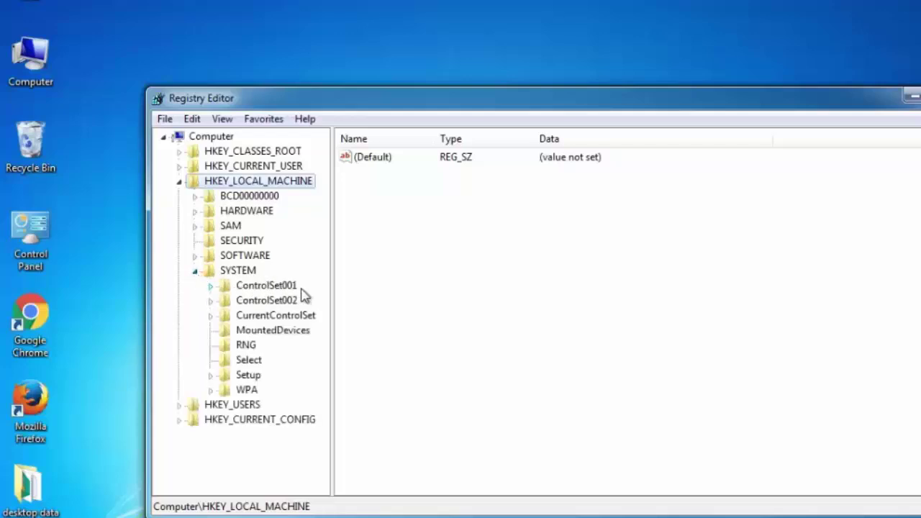
click(211, 286)
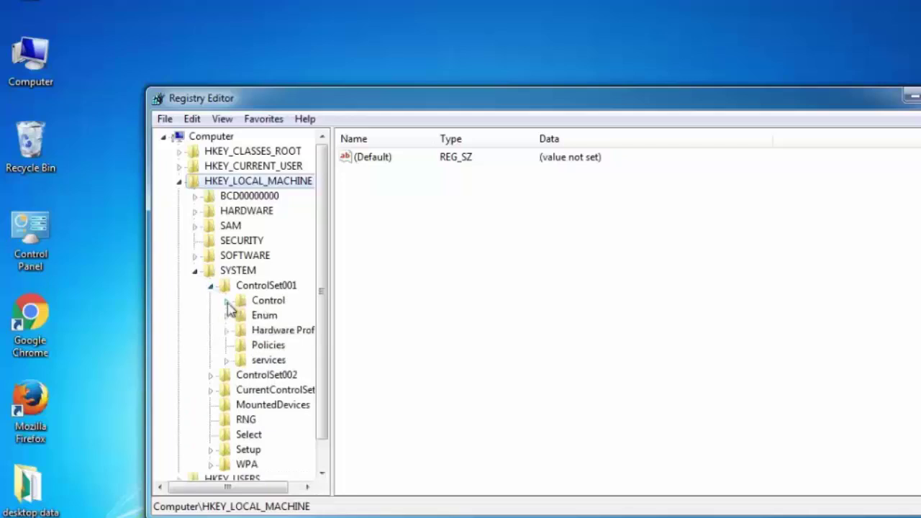
click(227, 301)
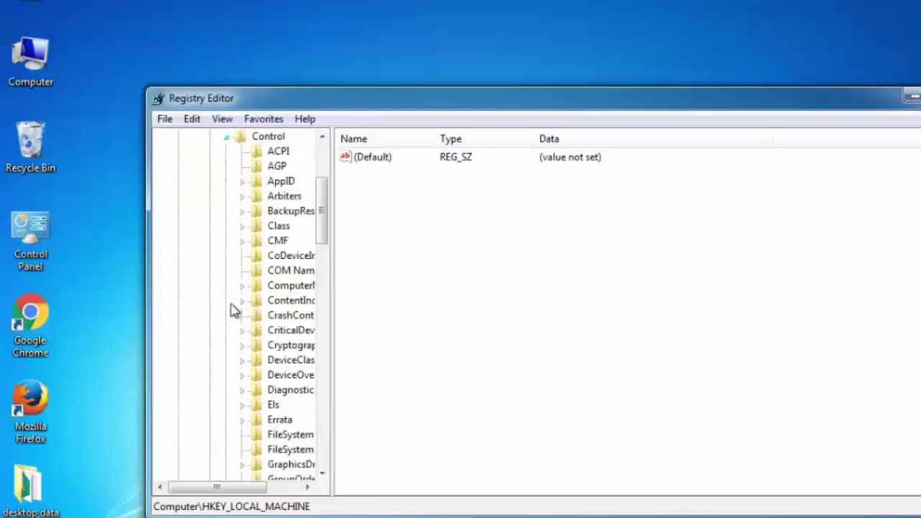
drag(332, 310, 405, 306)
drag(395, 220, 397, 419)
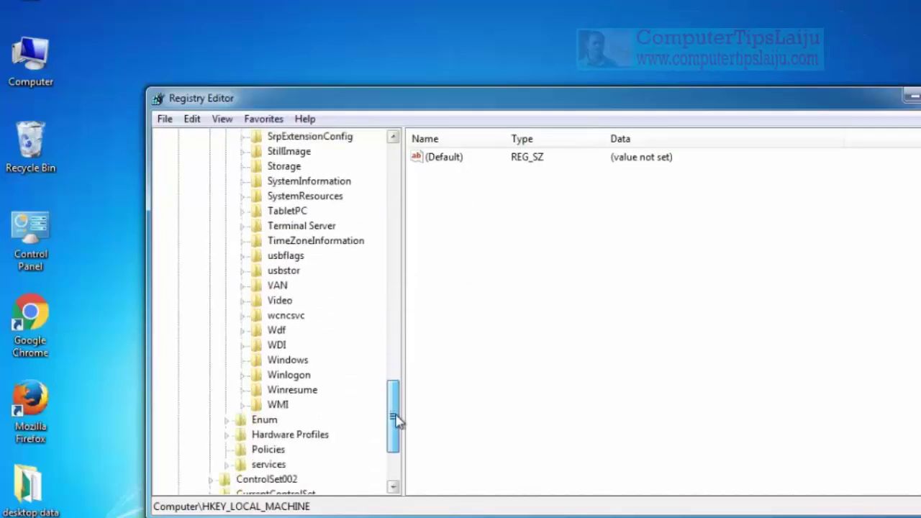
Change Control\Windows CSDVersion to hexadecimal 100 (256), then close Registry Editor.
click(285, 361)
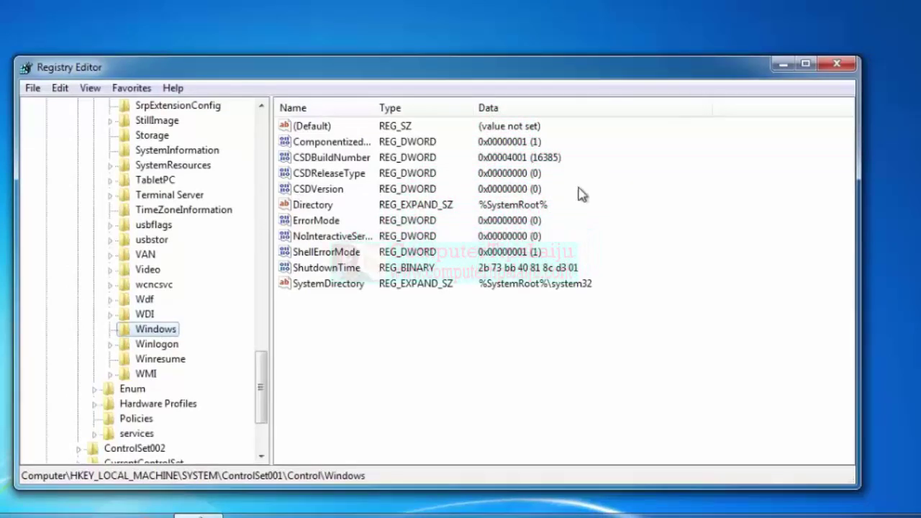
double_click(303, 189)
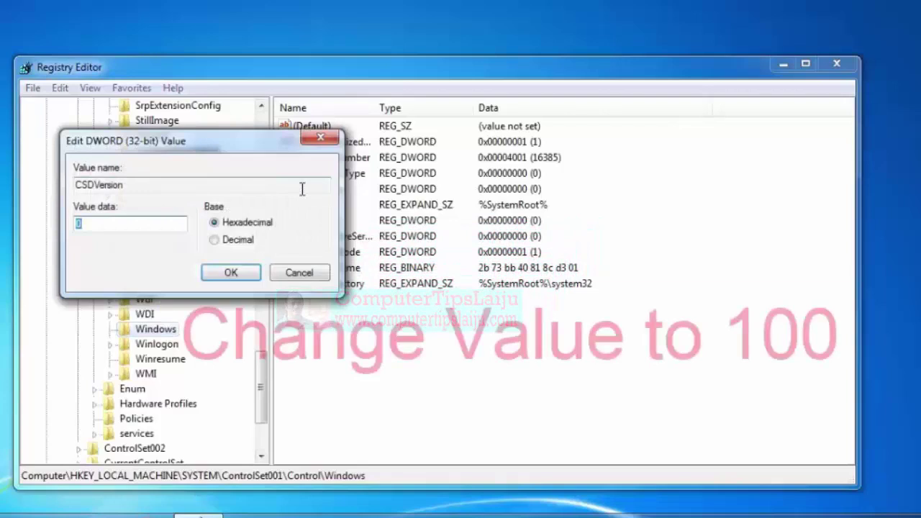
double_click(111, 229)
text(100)
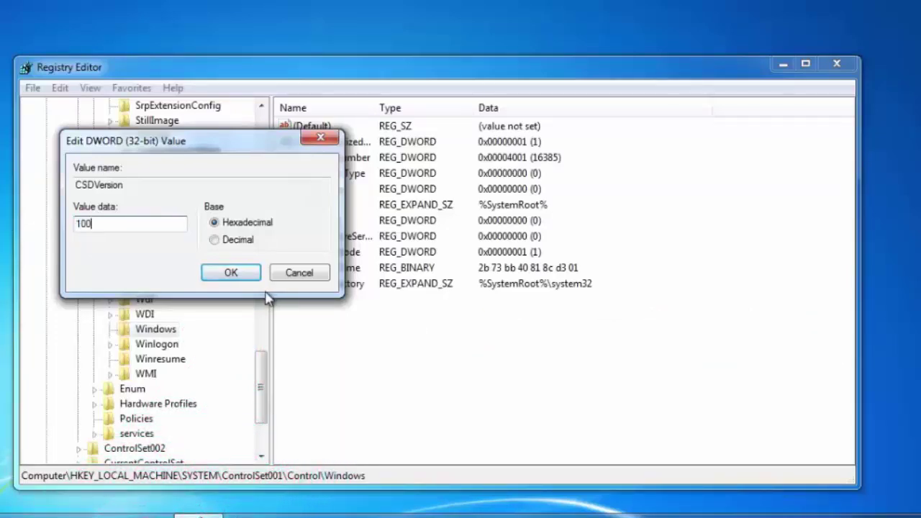
click(224, 277)
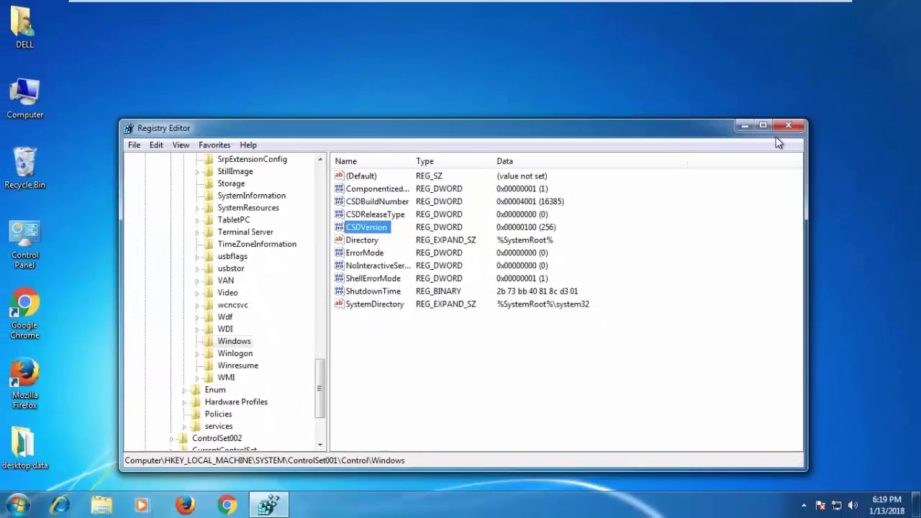
click(791, 126)
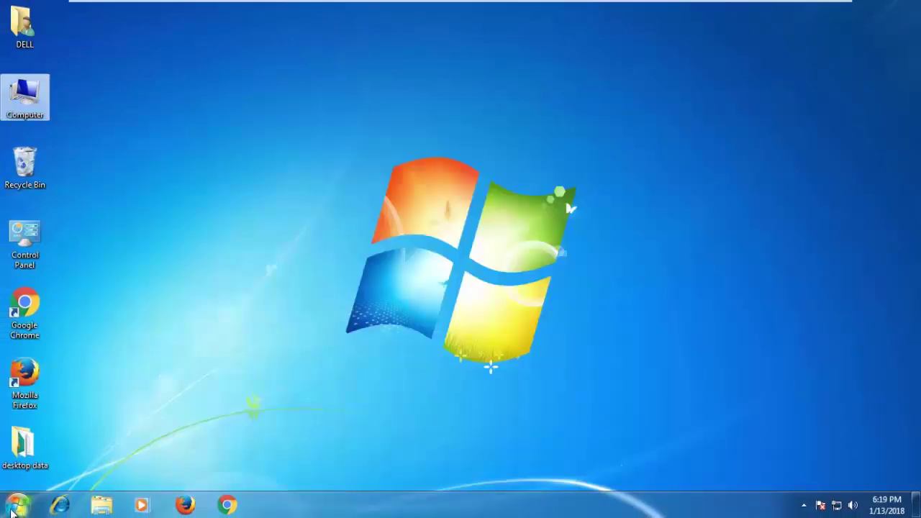
Restart Windows using Restart in the Start menu's Shut down flyout.
click(16, 506)
click(236, 469)
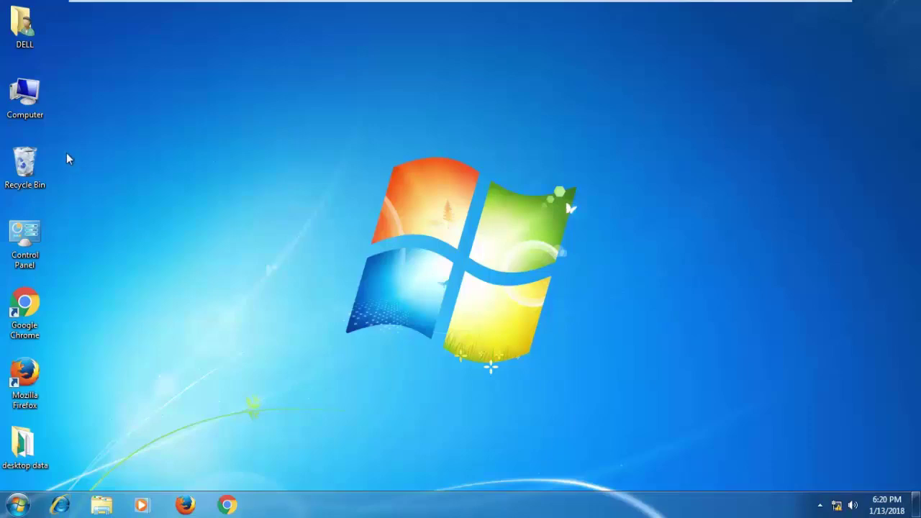
Open Computer Properties to confirm Windows 7 Ultimate now shows Service Pack 1.
right_click(30, 89)
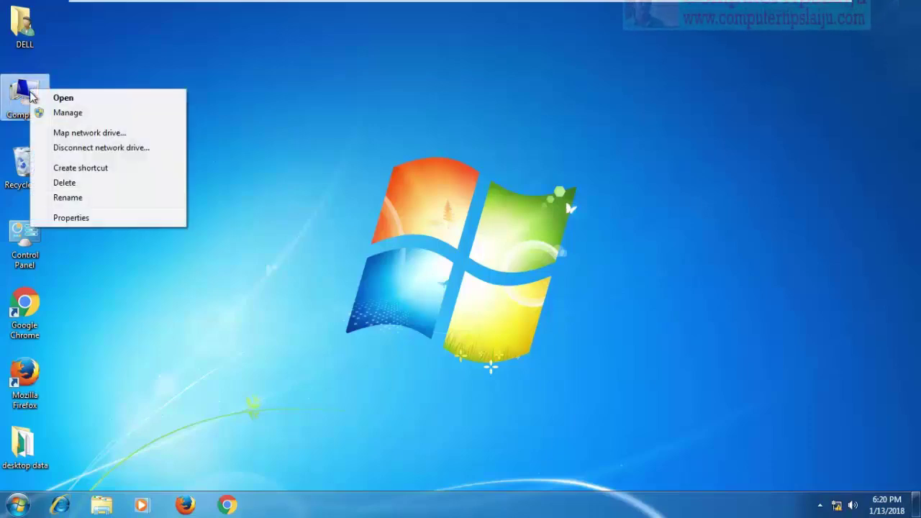
click(72, 218)
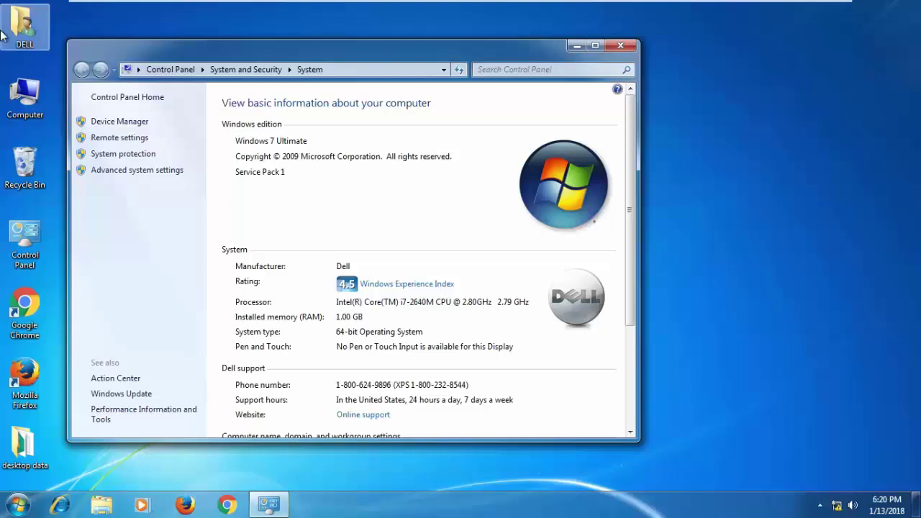
Run iTunes64Setup from DELL > Downloads, then close the Downloads and System windows.
double_click(22, 27)
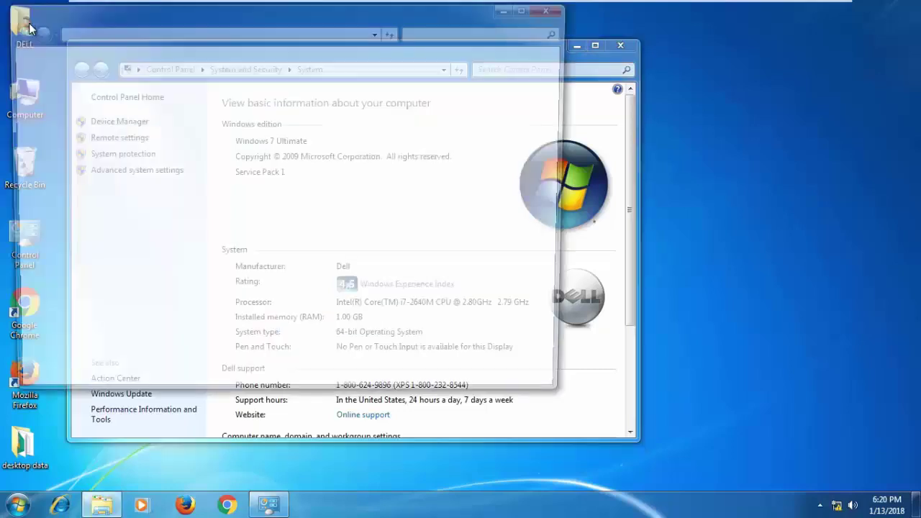
double_click(257, 90)
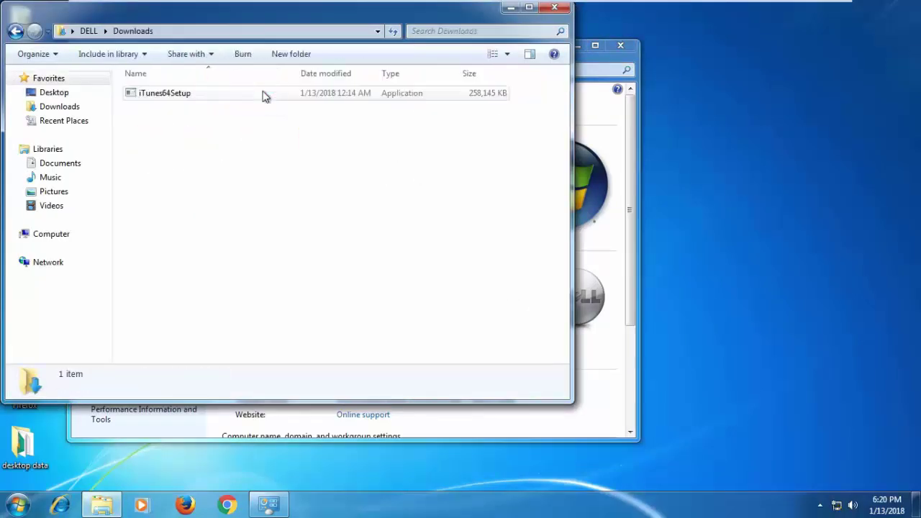
click(153, 97)
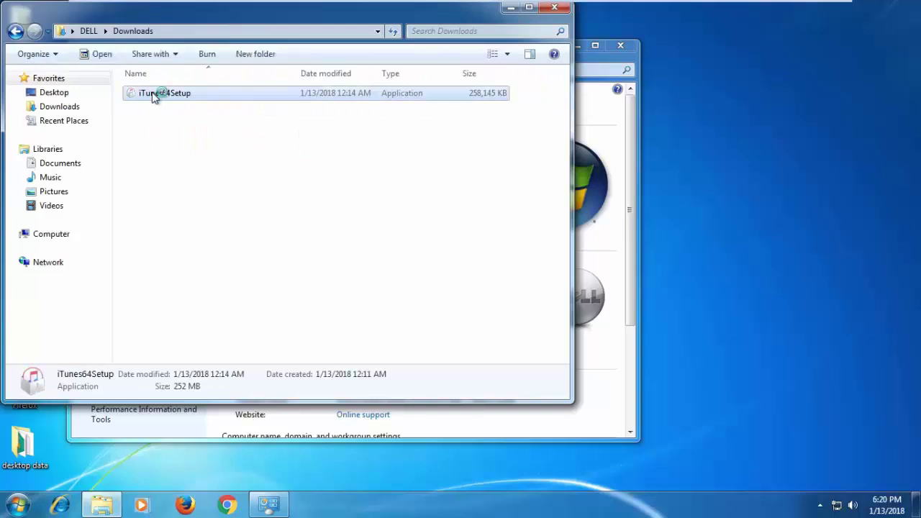
click(500, 264)
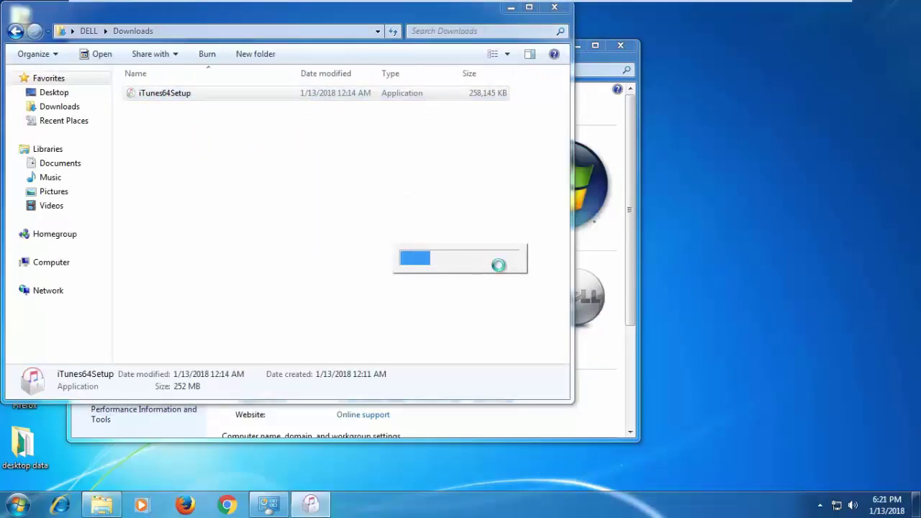
click(555, 8)
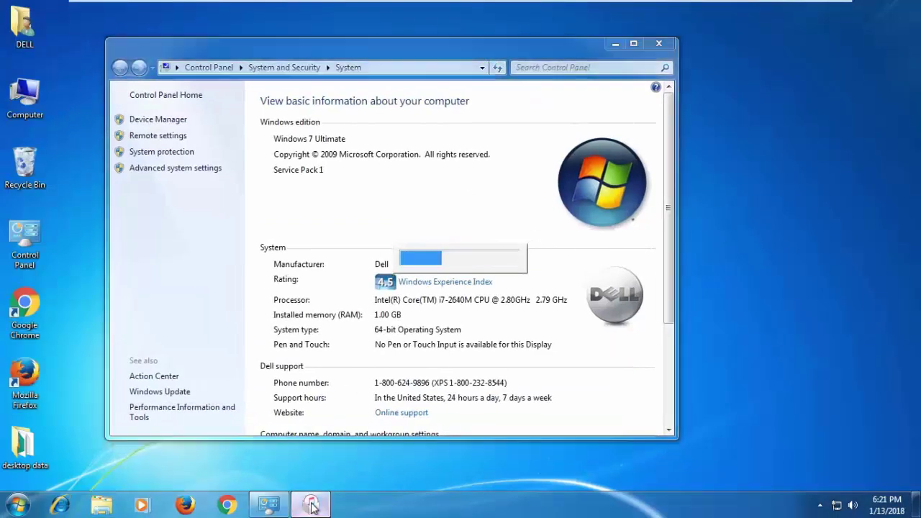
click(658, 44)
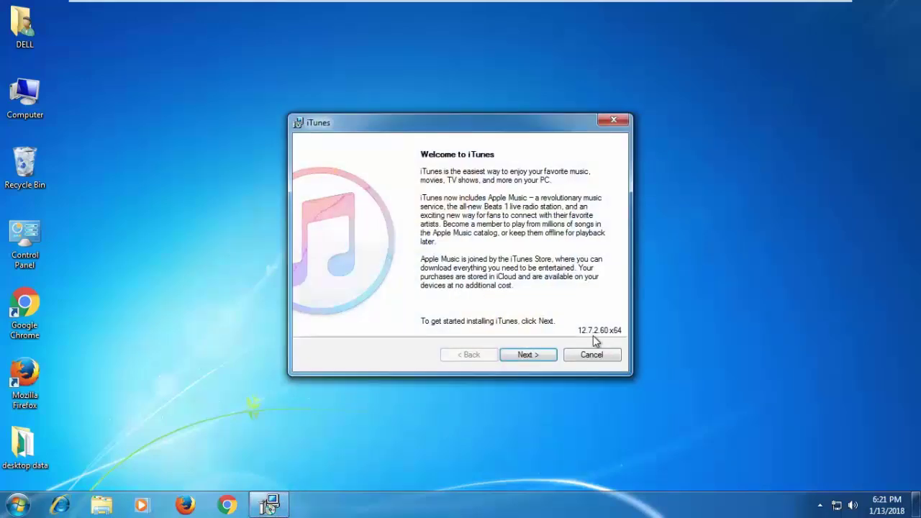
Install iTunes 12.7.2 with default options, approving both User Account Control prompts.
click(540, 357)
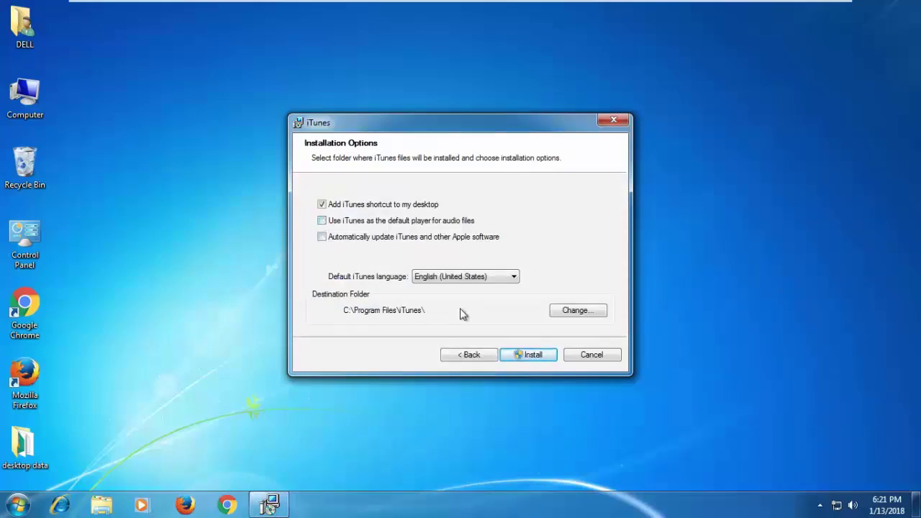
click(528, 357)
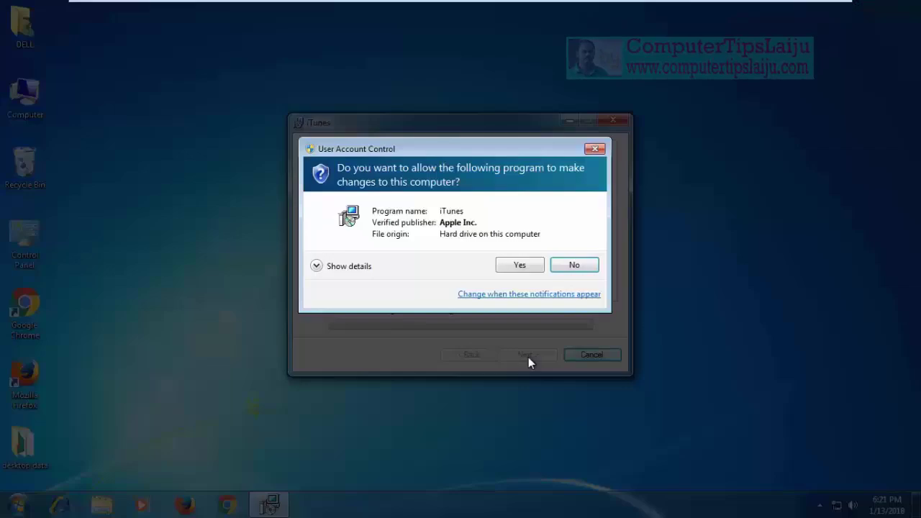
click(519, 265)
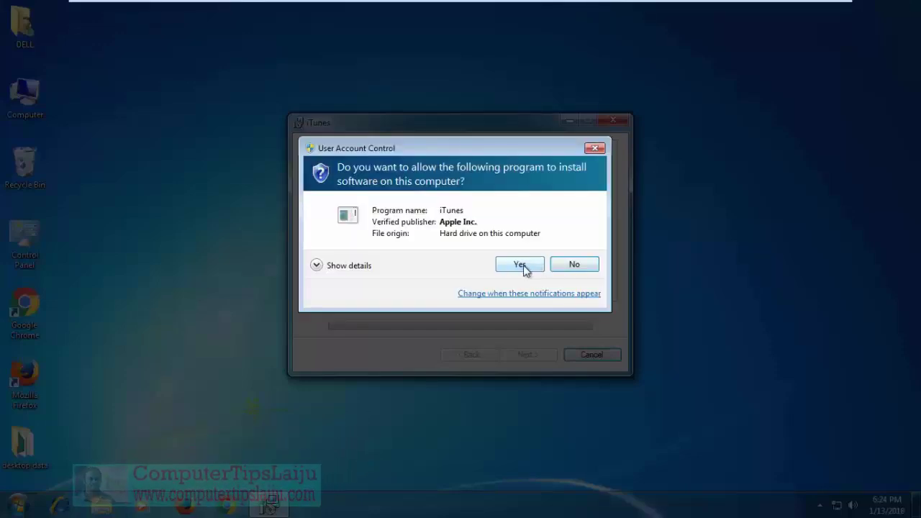
click(524, 265)
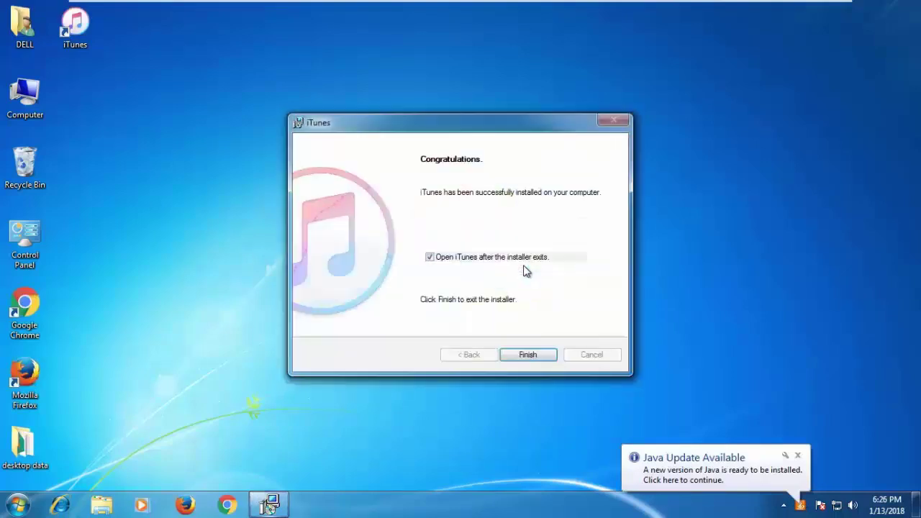
Finish the installer to launch iTunes, then run Help > Check for Updates.
click(525, 356)
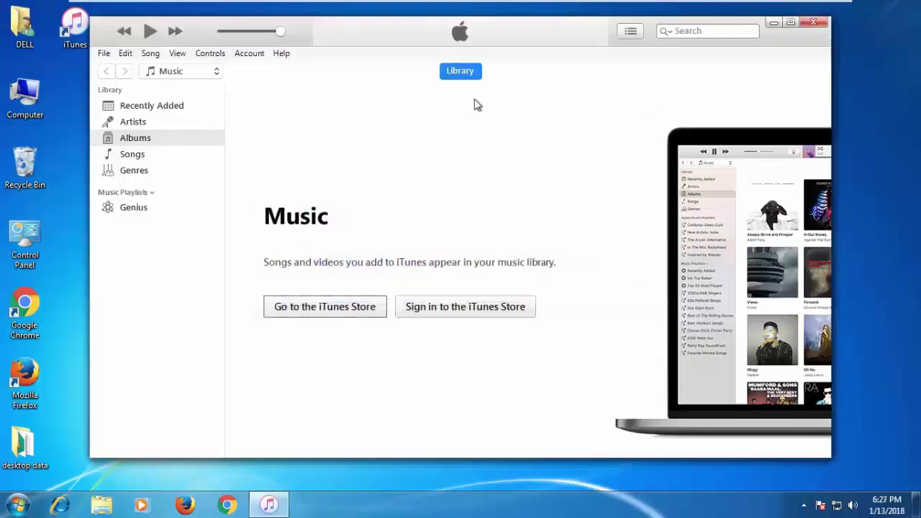
click(281, 54)
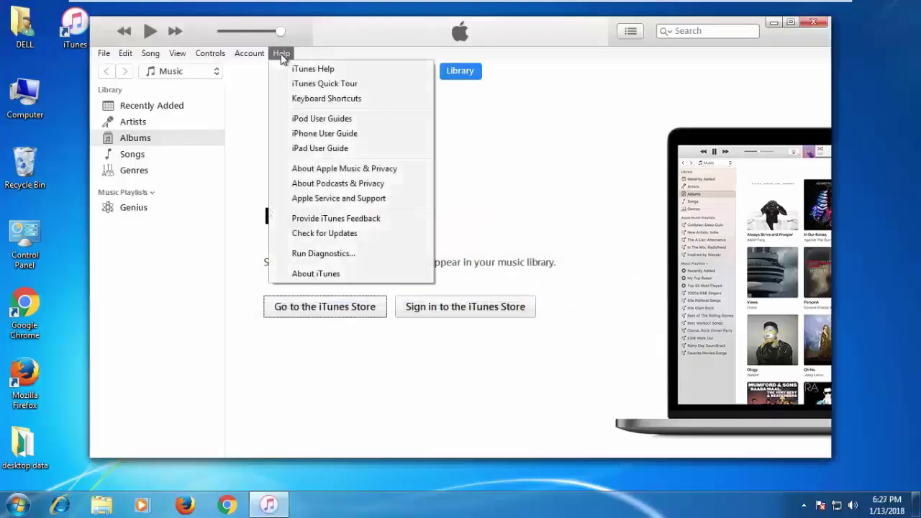
click(324, 234)
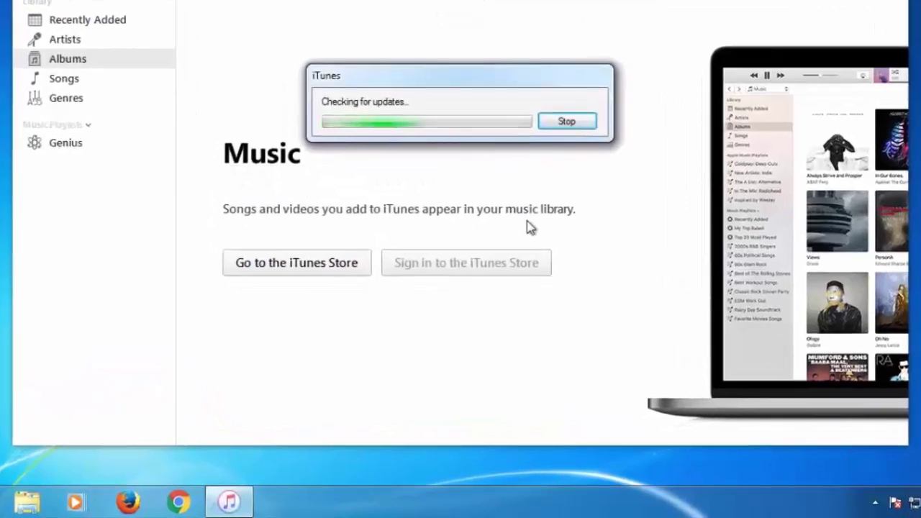